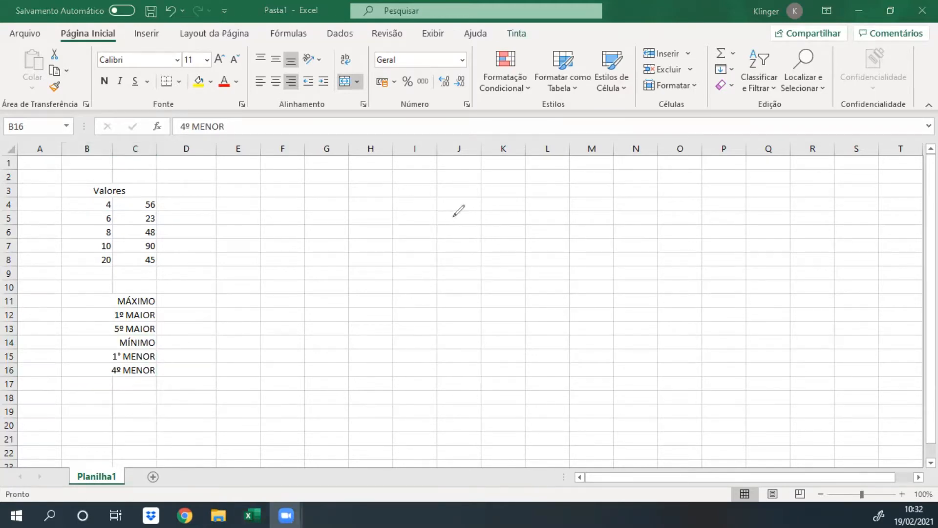
Handwrite "MÁXIMO ≠ MAIOR", "MÍNIMO ≠ MENOR" and "MÁXIMO, MÍNIMO → Intervalo" in red ink beside the values table, with a dividing line beneath.
mouse_move(438, 221)
left_mouse_down()
mouse_move(469, 196)
mouse_move(469, 222)
mouse_move(479, 194)
mouse_move(499, 213)
mouse_move(563, 199)
mouse_move(534, 197)
mouse_move(611, 198)
mouse_move(604, 202)
mouse_move(606, 186)
mouse_move(622, 205)
mouse_move(679, 195)
mouse_move(720, 214)
left_mouse_up()
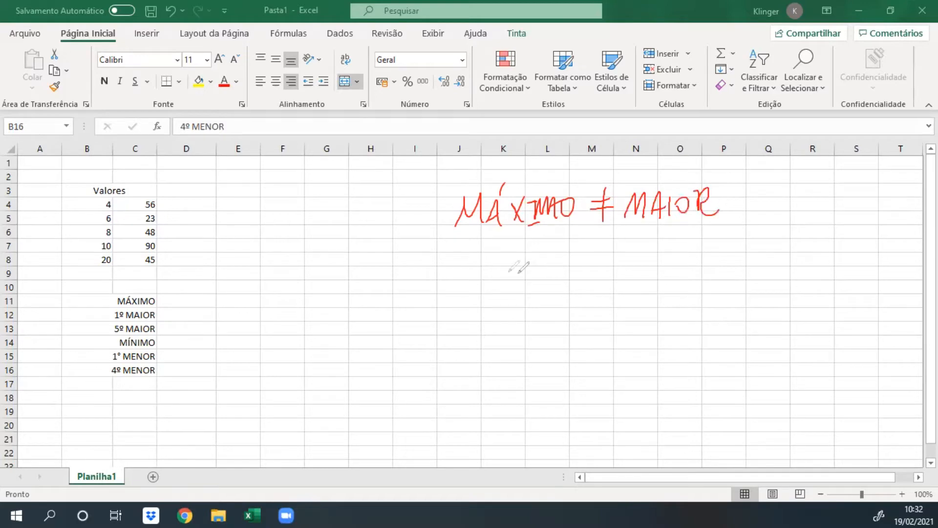
mouse_move(473, 289)
left_mouse_down()
mouse_move(548, 264)
mouse_move(557, 276)
mouse_move(604, 273)
mouse_move(621, 259)
mouse_move(650, 269)
mouse_move(682, 244)
mouse_move(700, 282)
mouse_move(760, 258)
mouse_move(769, 280)
left_mouse_up()
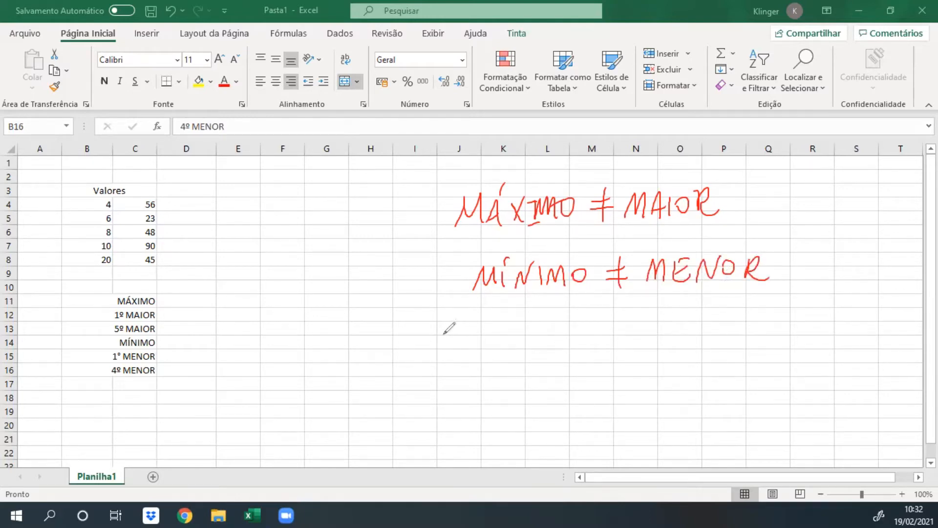
mouse_move(442, 336)
left_mouse_down()
mouse_move(462, 327)
mouse_move(474, 335)
mouse_move(472, 308)
mouse_move(560, 328)
mouse_move(585, 315)
left_mouse_up()
mouse_move(579, 317)
left_mouse_down()
mouse_move(579, 335)
mouse_move(623, 320)
mouse_move(668, 335)
left_mouse_up()
left_click_drag(676, 324, 674, 326)
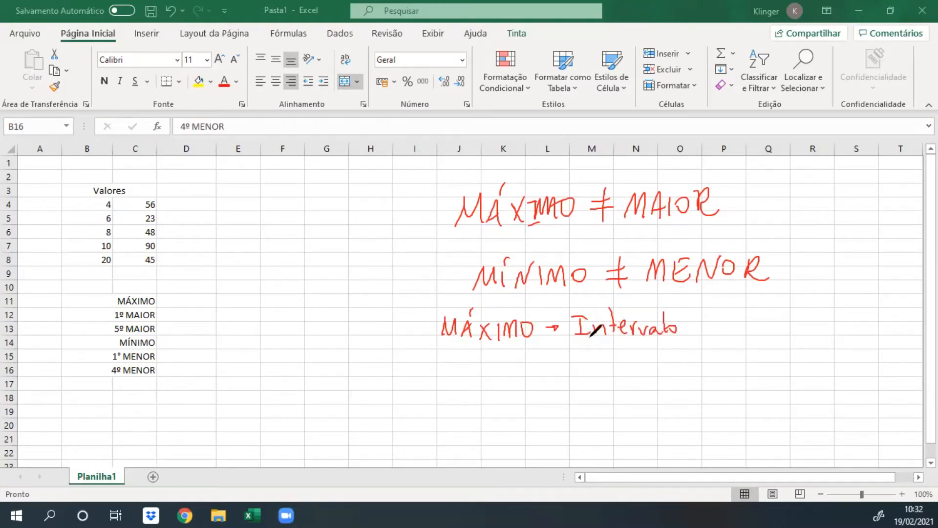
mouse_move(450, 364)
left_mouse_down()
mouse_move(485, 352)
mouse_move(499, 364)
mouse_move(535, 350)
mouse_move(567, 353)
left_mouse_up()
left_click_drag(442, 384, 680, 363)
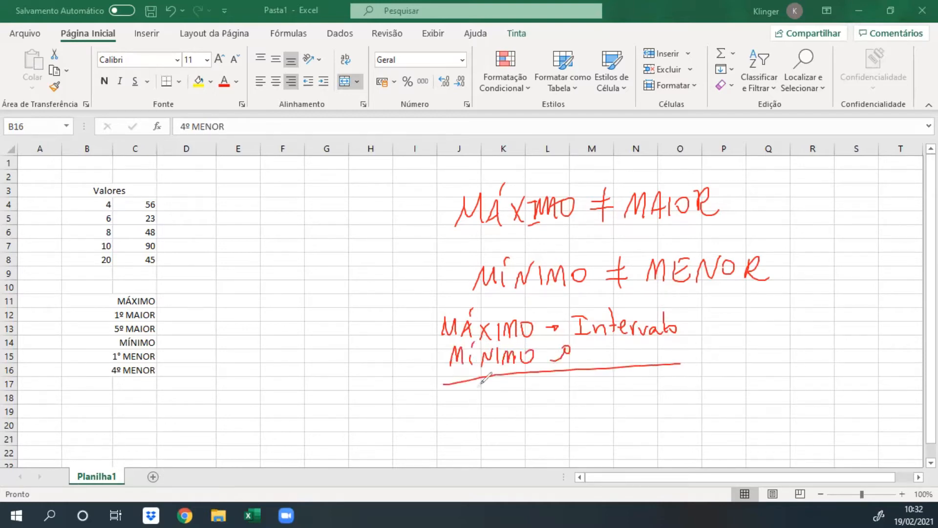
Handwrite "MAIOR, MENOR → Intervalo + K-ésimo" in red ink below the dividing line, and clear all ink from the sheet.
left_click_drag(453, 415, 470, 412)
left_click_drag(475, 413, 484, 405)
left_click_drag(492, 399, 492, 411)
left_click_drag(500, 399, 508, 401)
mouse_move(516, 397)
left_mouse_down()
mouse_move(517, 412)
mouse_move(529, 412)
left_mouse_up()
left_click_drag(459, 446, 465, 429)
mouse_move(465, 429)
left_mouse_down()
mouse_move(473, 442)
mouse_move(479, 429)
left_mouse_up()
mouse_move(482, 428)
left_mouse_down()
mouse_move(488, 439)
mouse_move(518, 420)
mouse_move(535, 433)
mouse_move(566, 413)
mouse_move(598, 418)
left_mouse_up()
mouse_move(586, 419)
left_mouse_down()
mouse_move(613, 412)
mouse_move(606, 393)
left_mouse_up()
left_click_drag(618, 401, 634, 409)
mouse_move(638, 382)
left_mouse_down()
mouse_move(640, 405)
mouse_move(650, 391)
left_mouse_up()
mouse_move(650, 399)
left_mouse_down()
mouse_move(682, 391)
mouse_move(704, 400)
left_mouse_up()
mouse_move(706, 391)
left_mouse_down()
mouse_move(732, 400)
mouse_move(739, 390)
left_mouse_up()
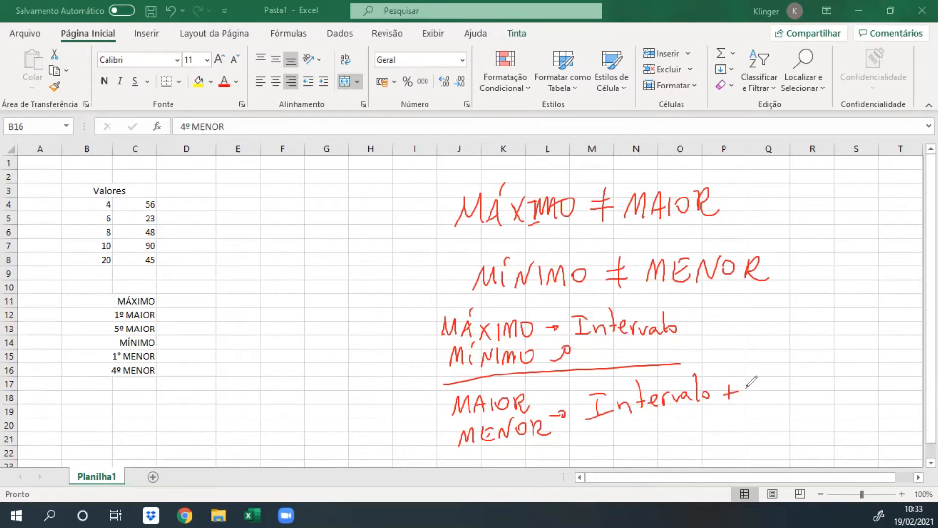
mouse_move(753, 370)
left_mouse_down()
mouse_move(752, 398)
mouse_move(855, 390)
left_mouse_up()
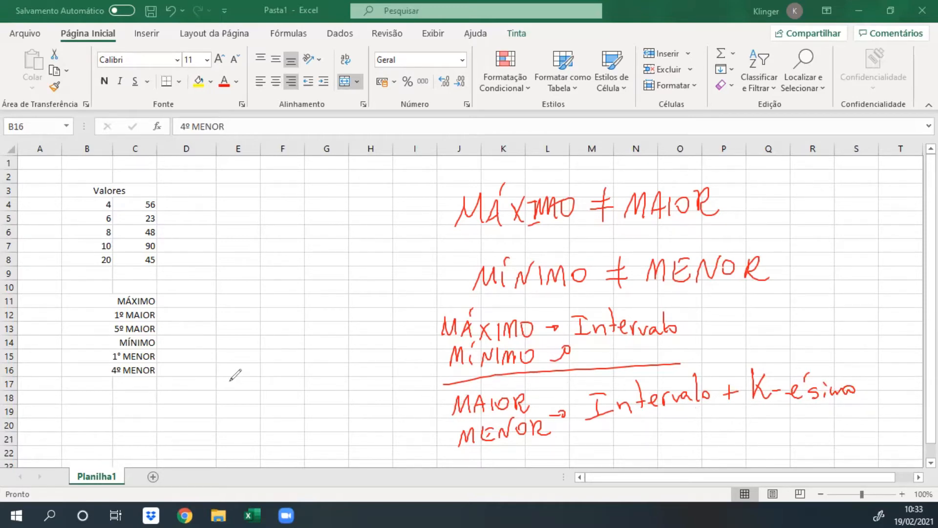
key("Escape")
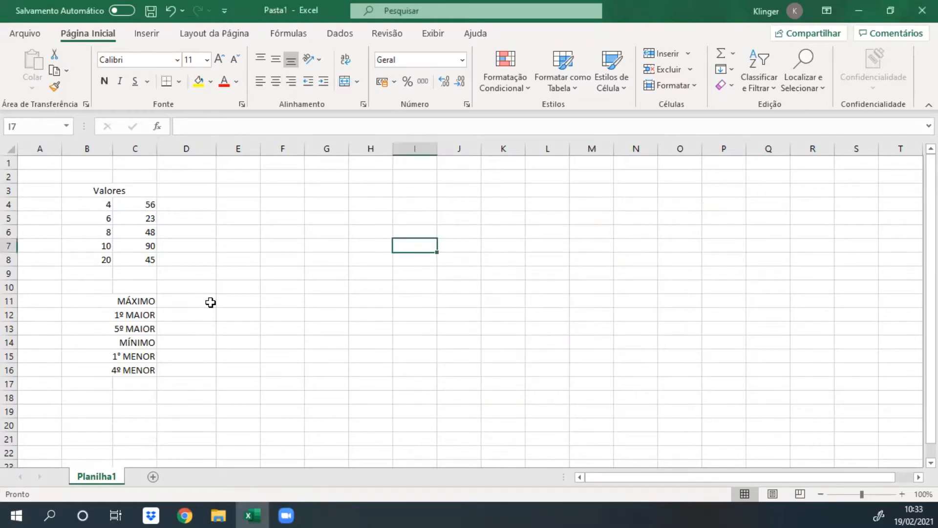
Calculate the maximum of the values table in D11 with the formula =MÁXIMO(B4:C8).
left_click(205, 302)
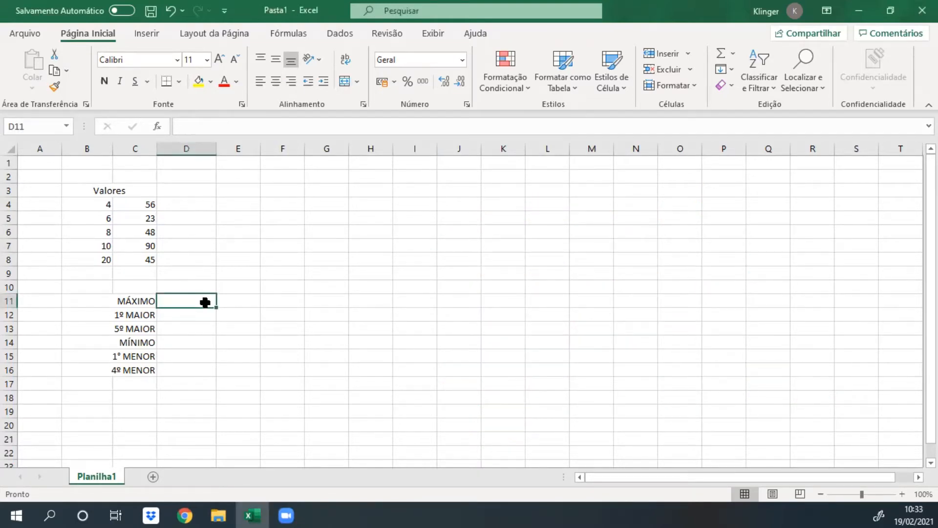
type("=")
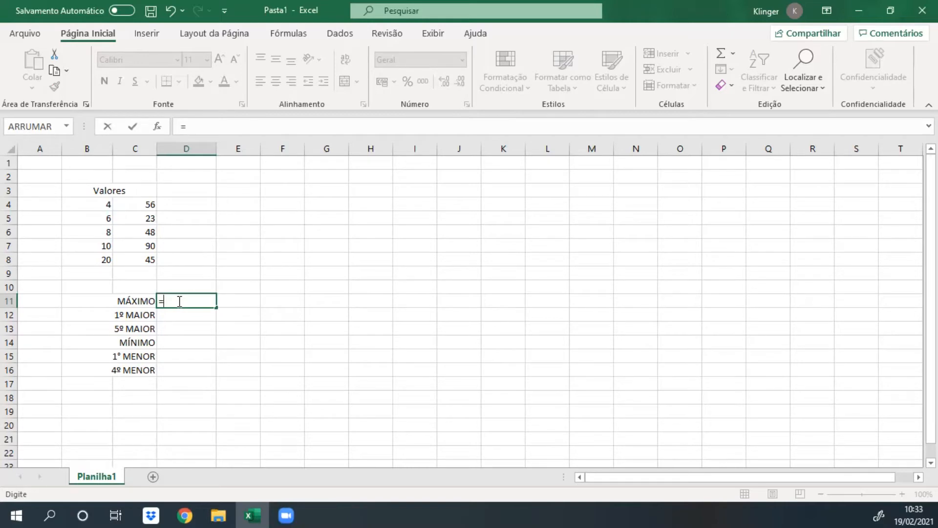
type("máxi")
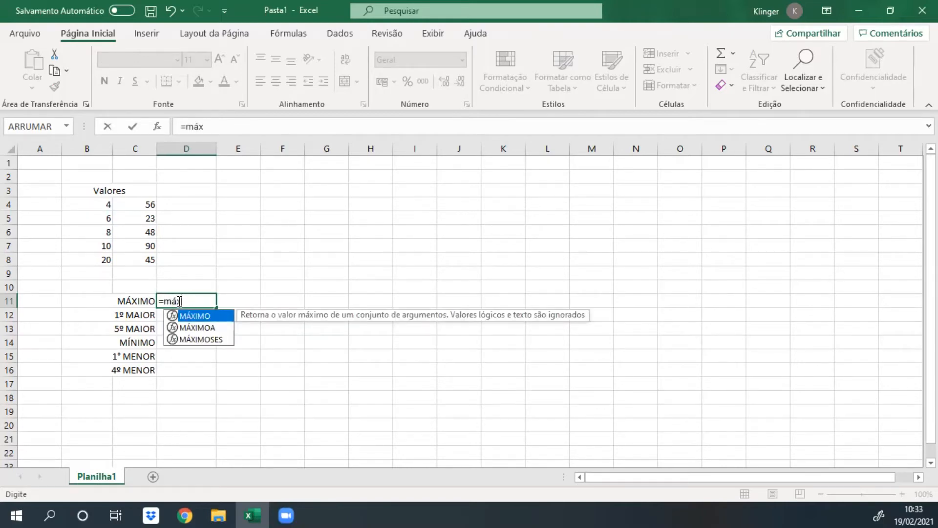
key("BackSpace")
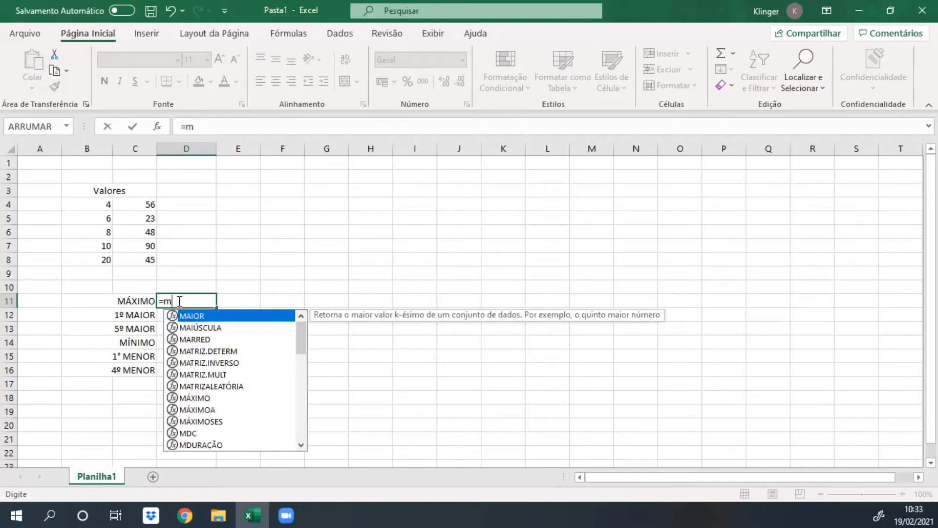
key("Down")
key("Down")
key("Down")
key("Down")
key("Down")
key("Down")
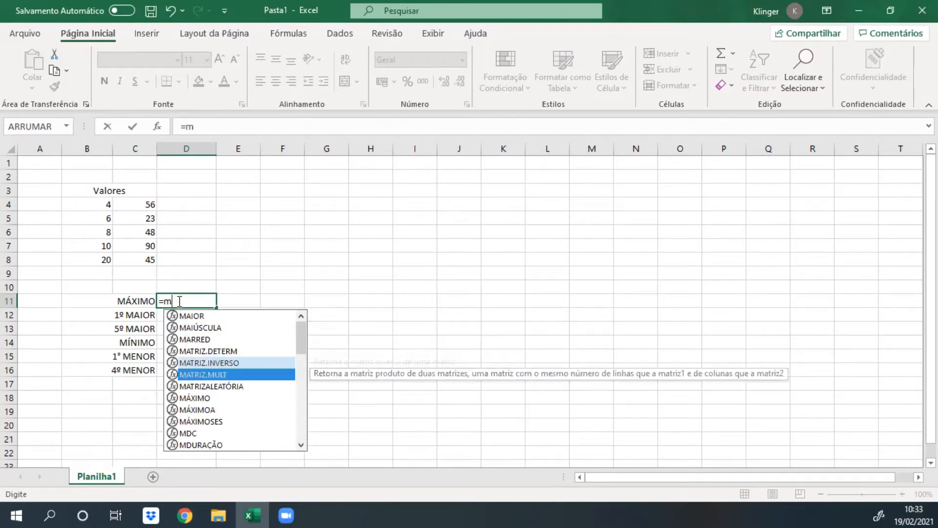
key("Down")
type("áximo")
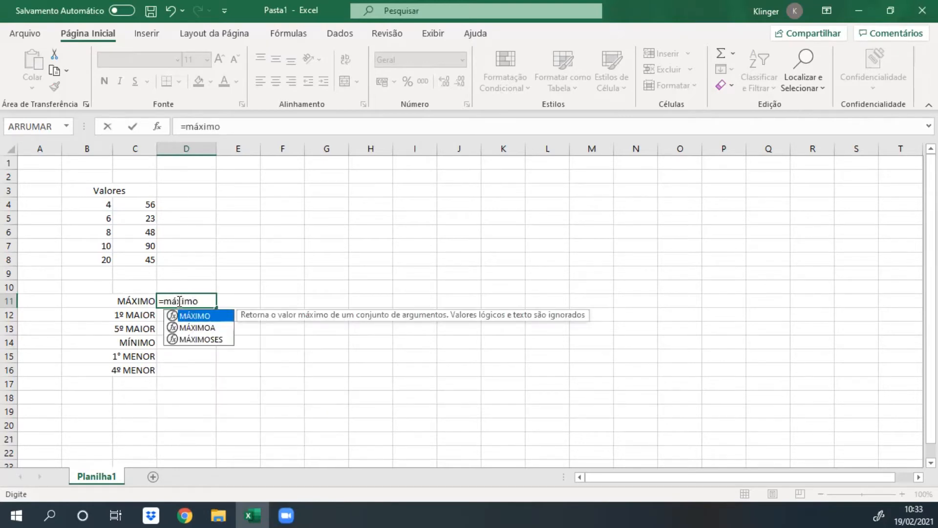
double_click(203, 318)
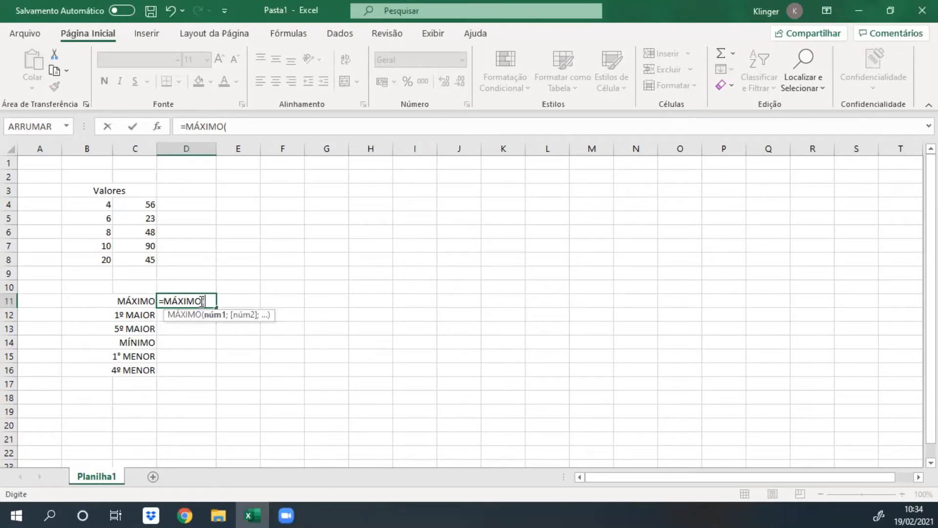
left_click(104, 203)
left_click_drag(105, 203, 127, 261)
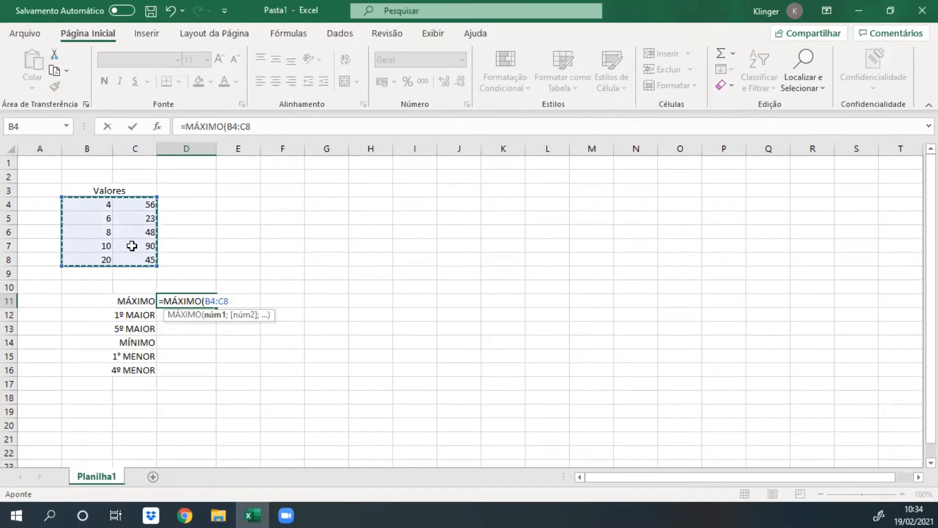
key("Return")
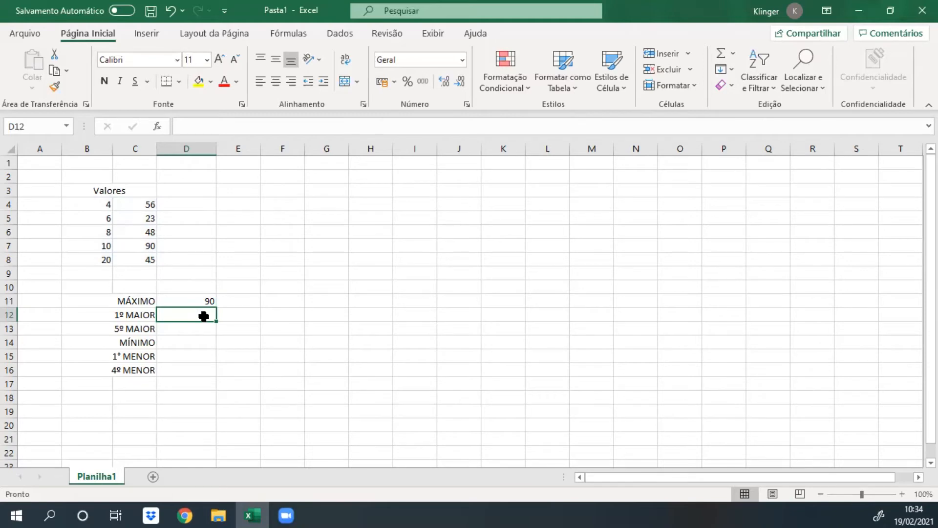
Re-enter the formula =MÁXIMO(B4:C8) in D11 over the existing one.
left_click(194, 301)
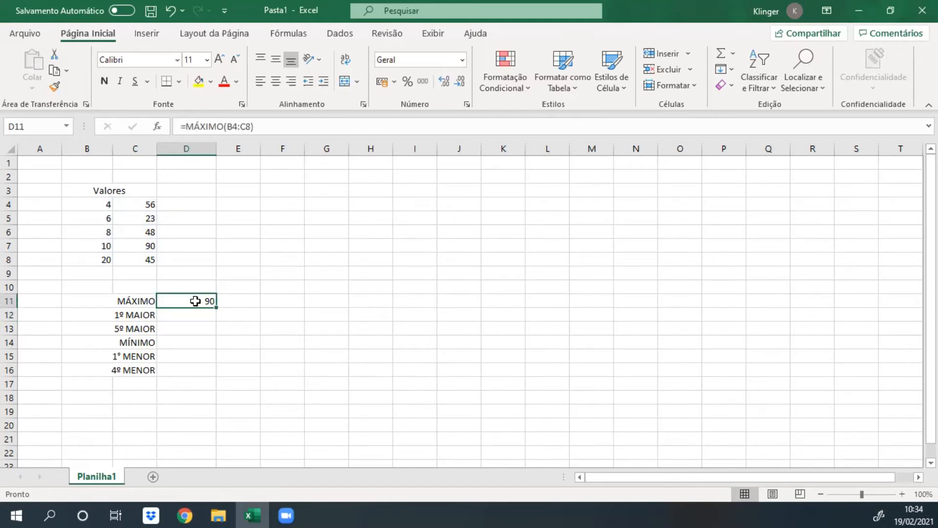
type("=ma")
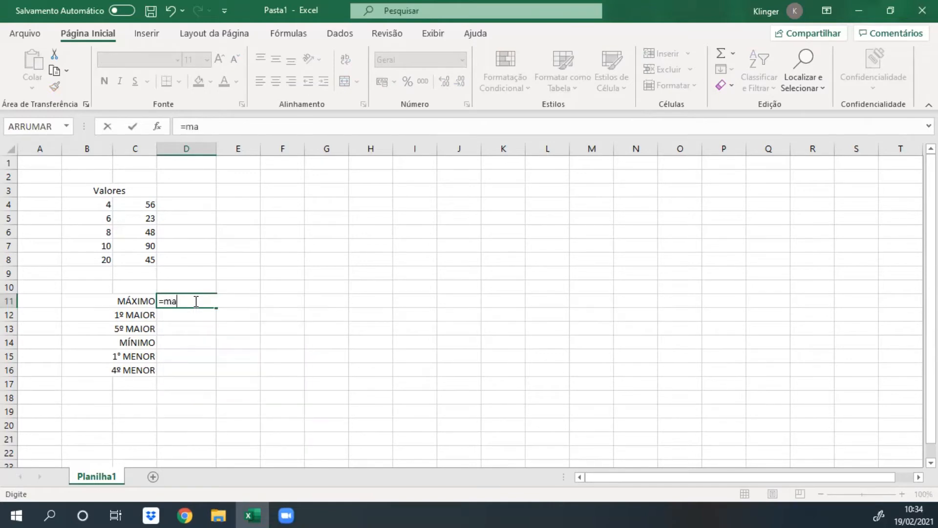
type("á")
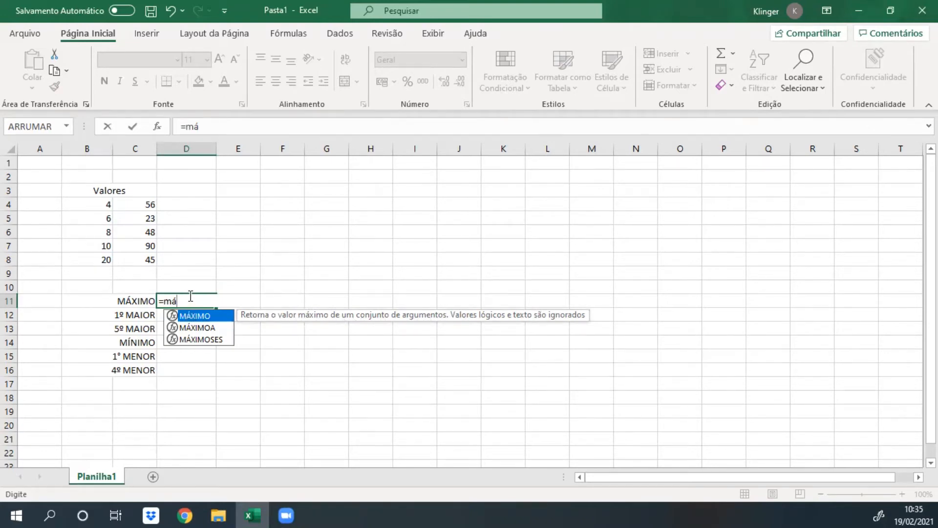
type("imo")
double_click(194, 317)
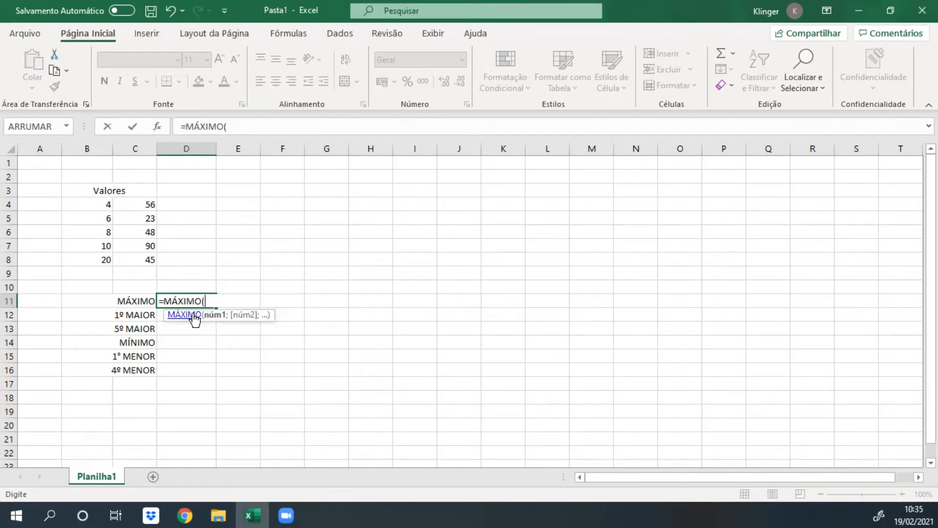
left_click(104, 208)
left_click_drag(104, 214, 136, 262)
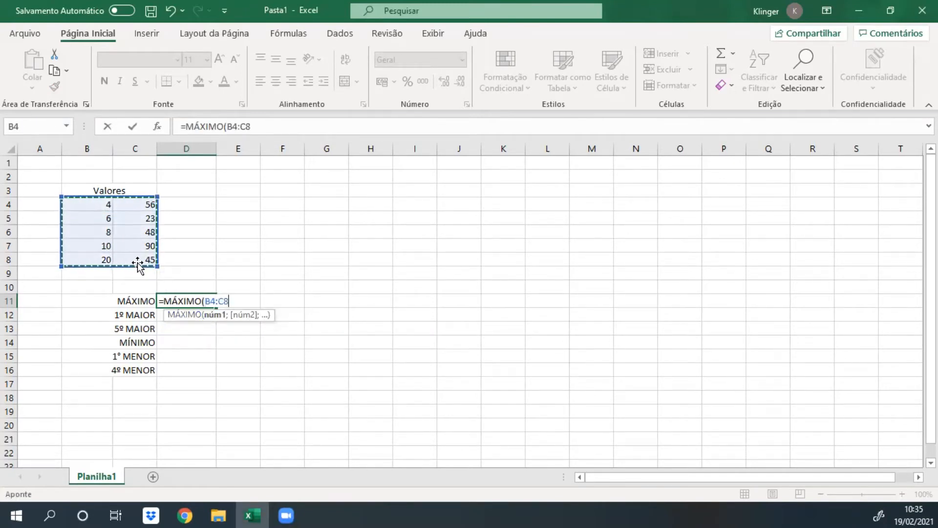
key("Return")
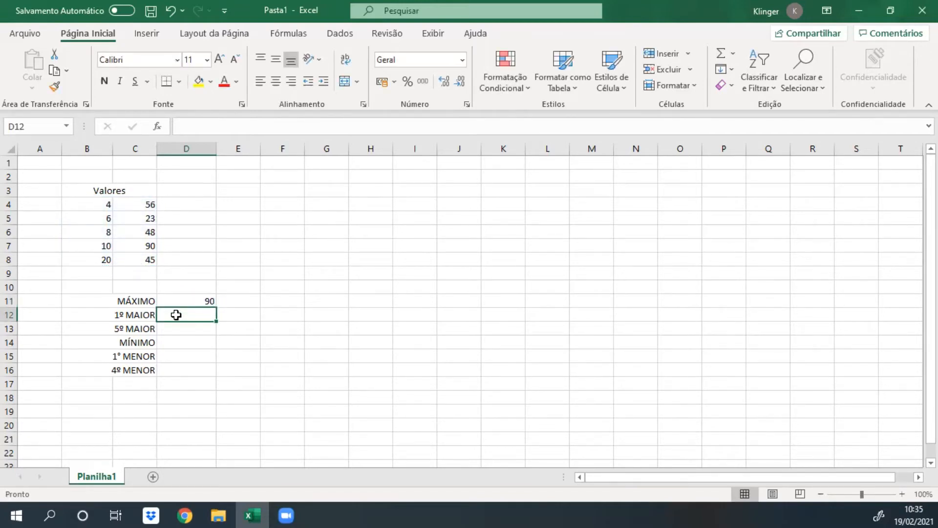
Calculate the first largest value in D12 with the formula =MAIOR(B4:C8;1).
type("=maior")
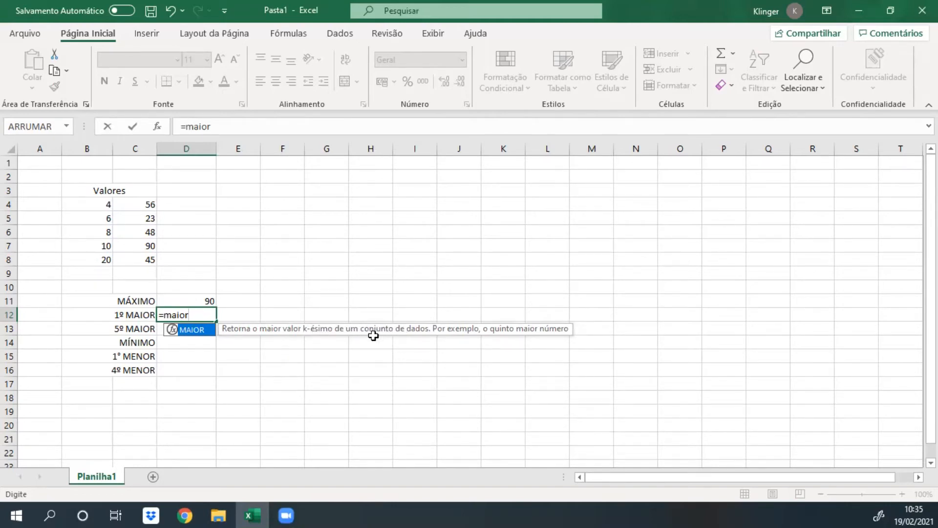
double_click(193, 314)
left_click(193, 314)
double_click(194, 329)
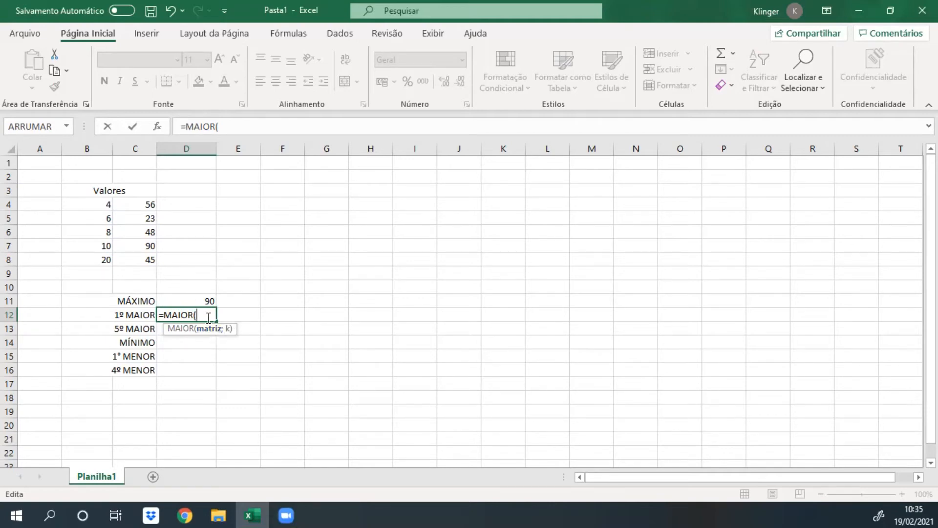
left_click_drag(101, 203, 120, 257)
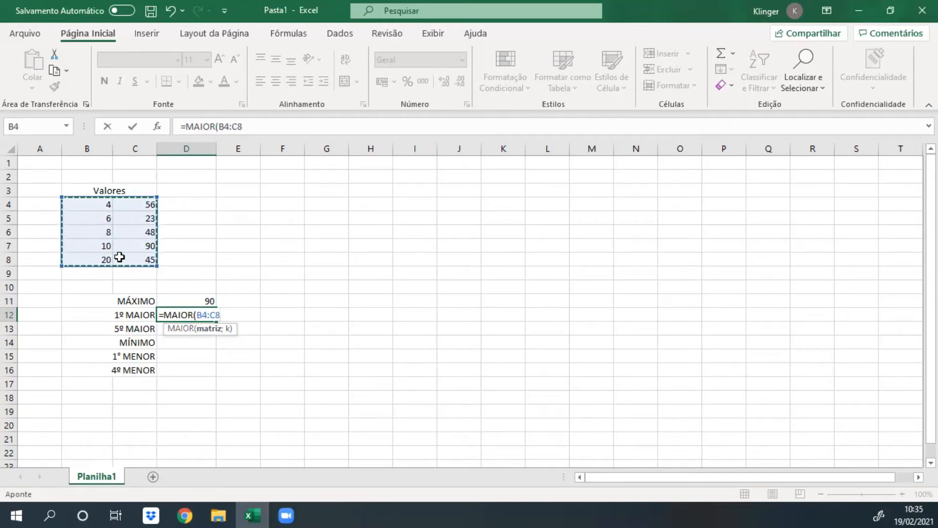
type(";1")
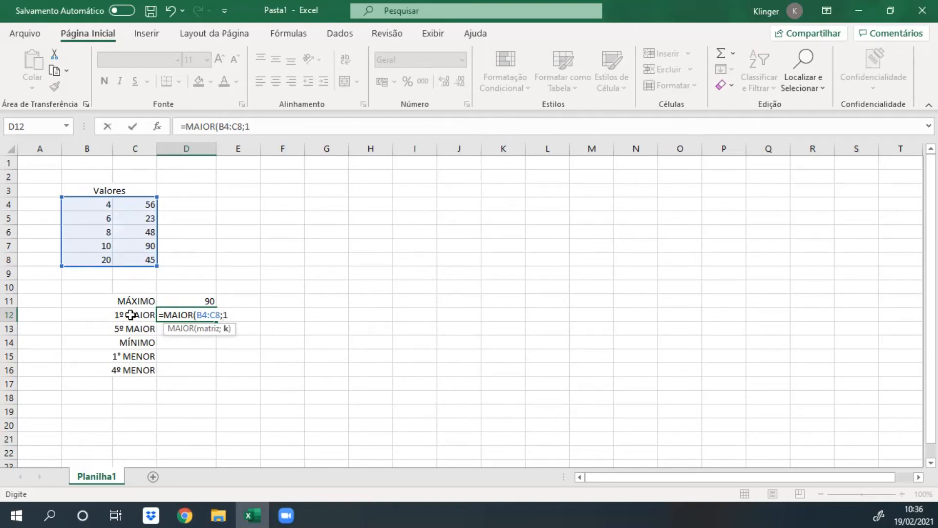
type(")")
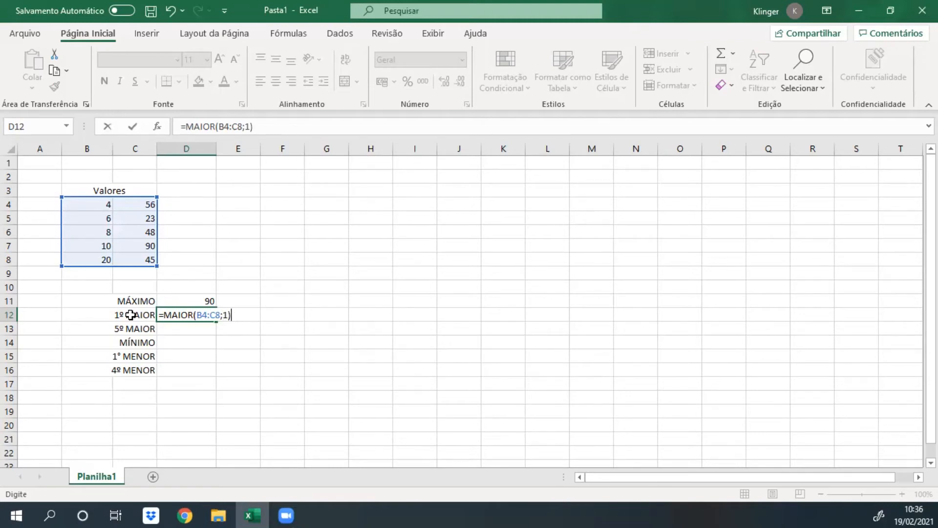
key("Return")
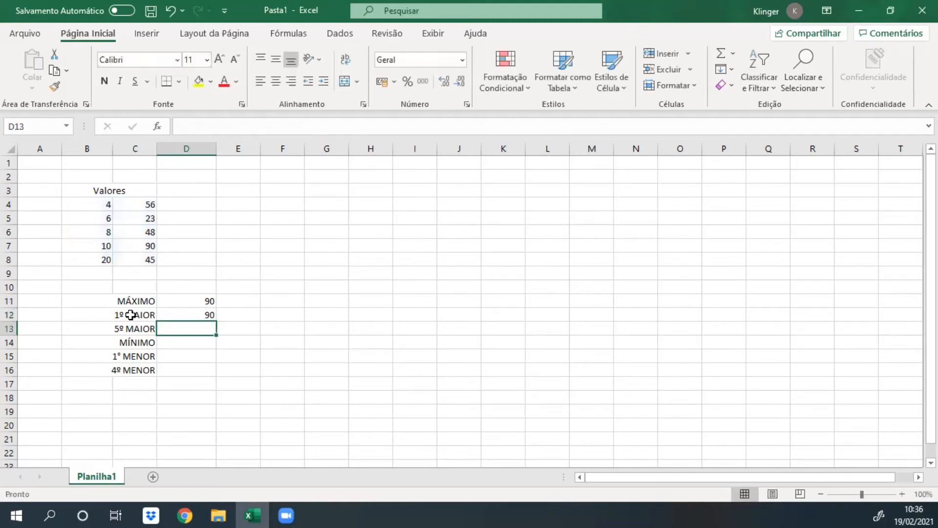
left_click(208, 313)
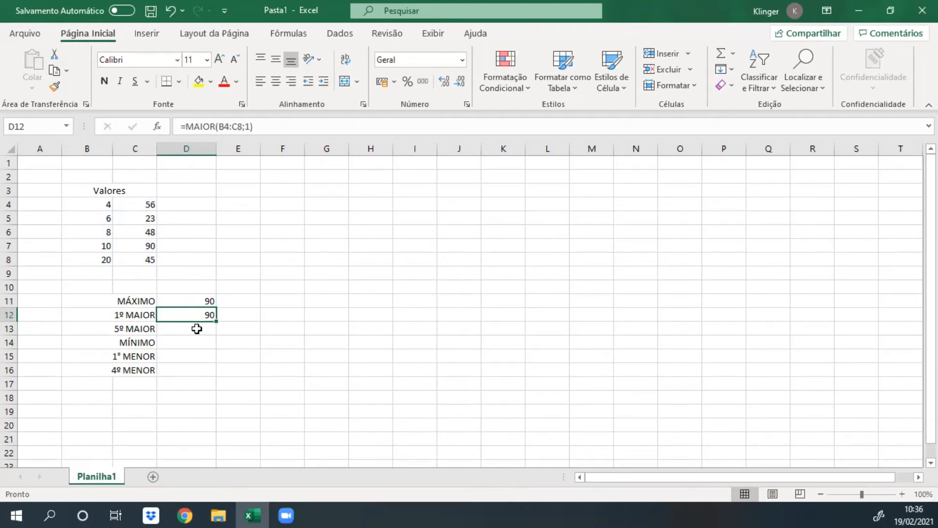
Calculate the fifth largest value of the table in D13 with the formula =MAIOR(B4:C8;5).
left_click(142, 325)
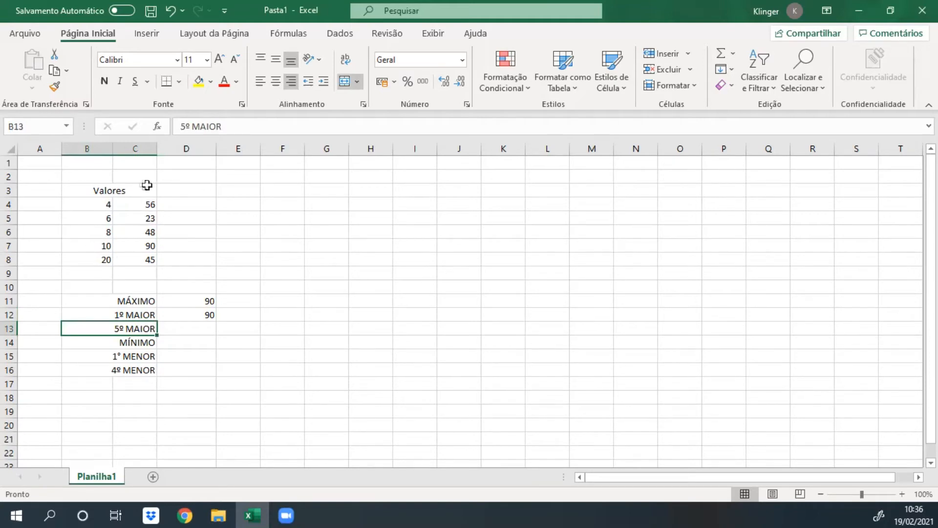
left_click(201, 327)
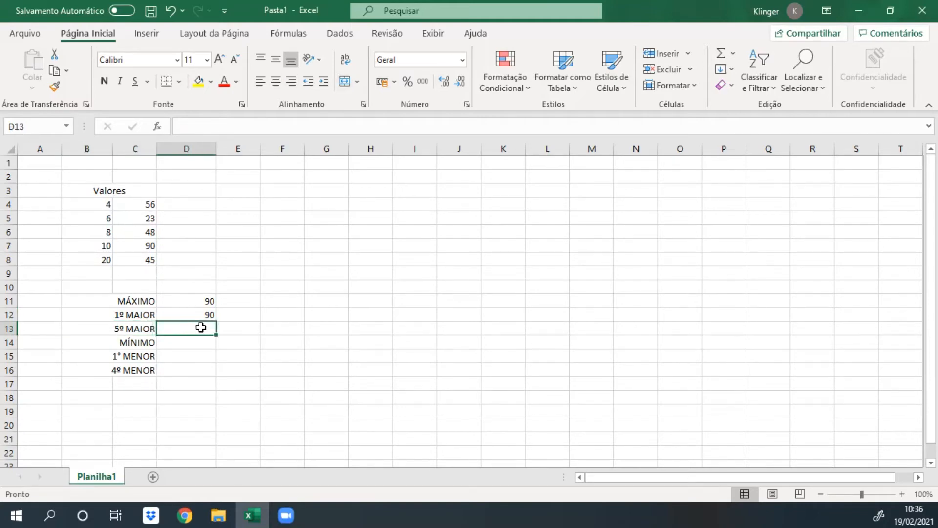
type("=maior")
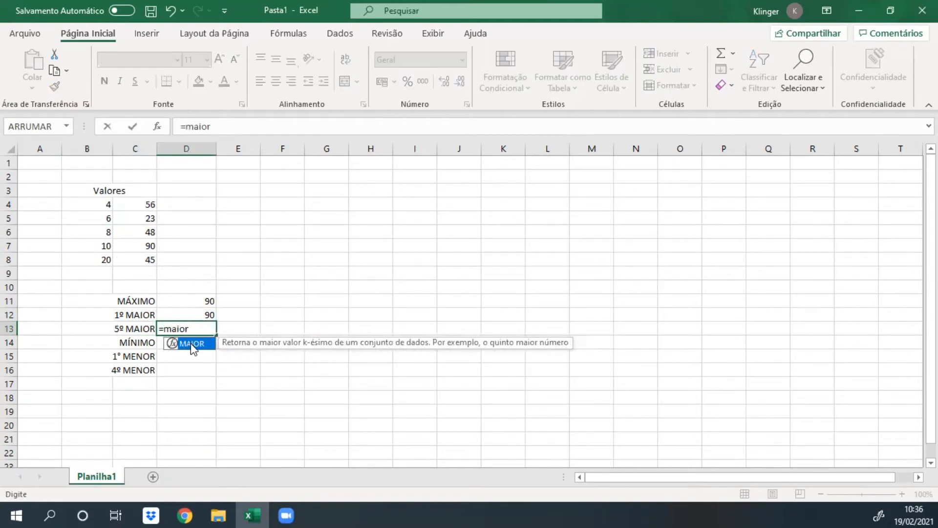
double_click(191, 345)
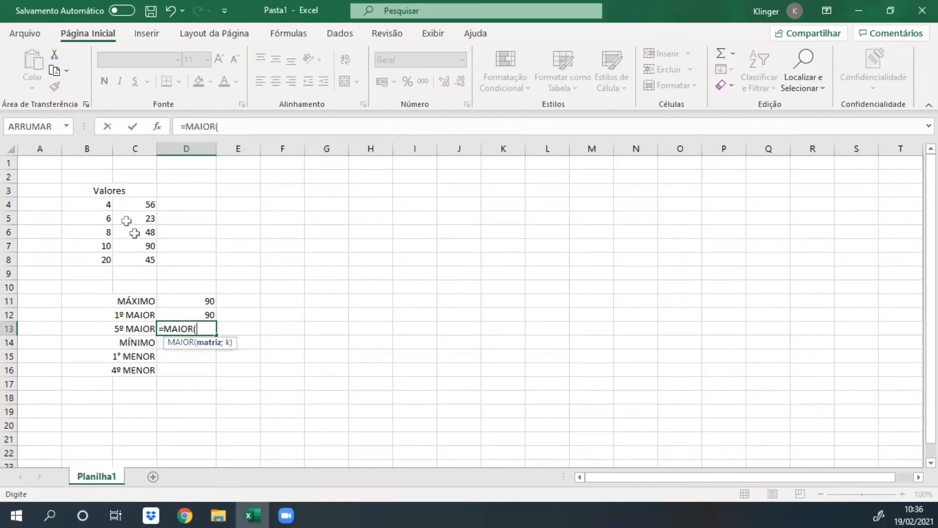
left_click_drag(108, 201, 132, 260)
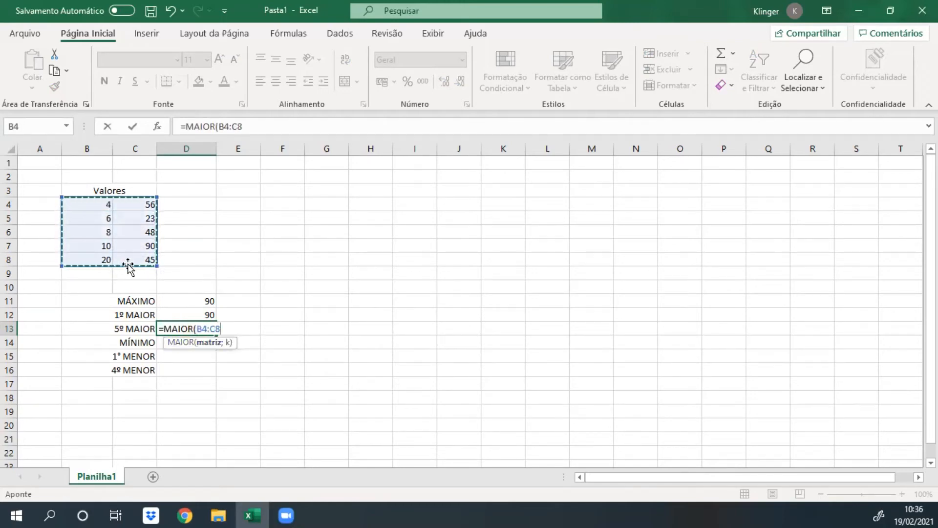
type(";")
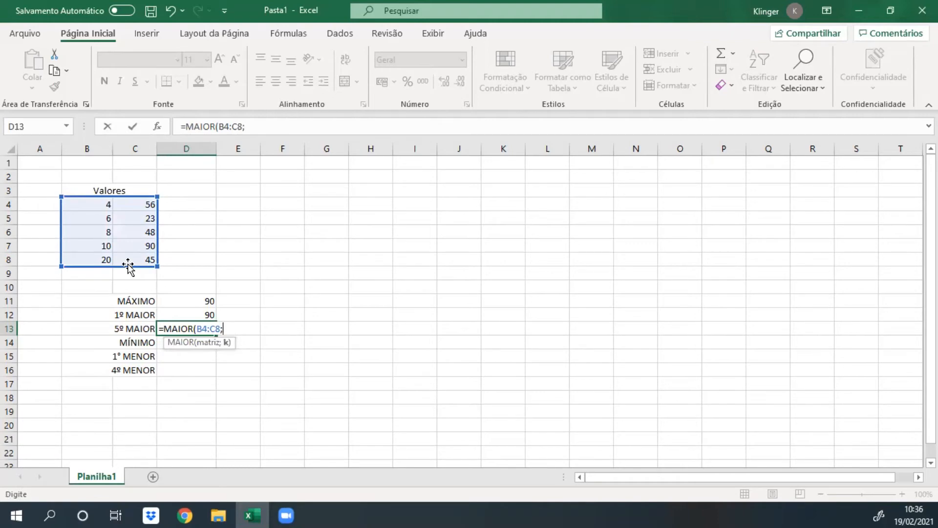
type("5")
key("Return")
left_click(192, 325)
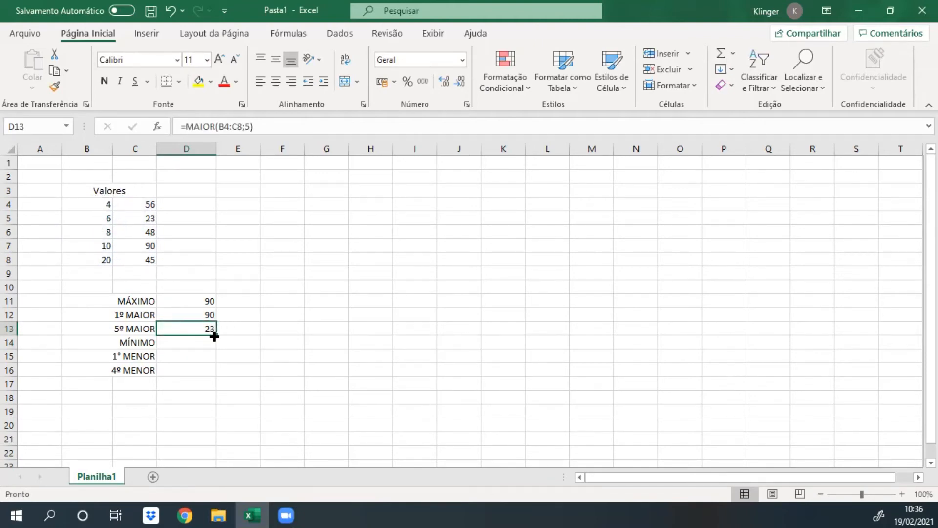
left_click(152, 218)
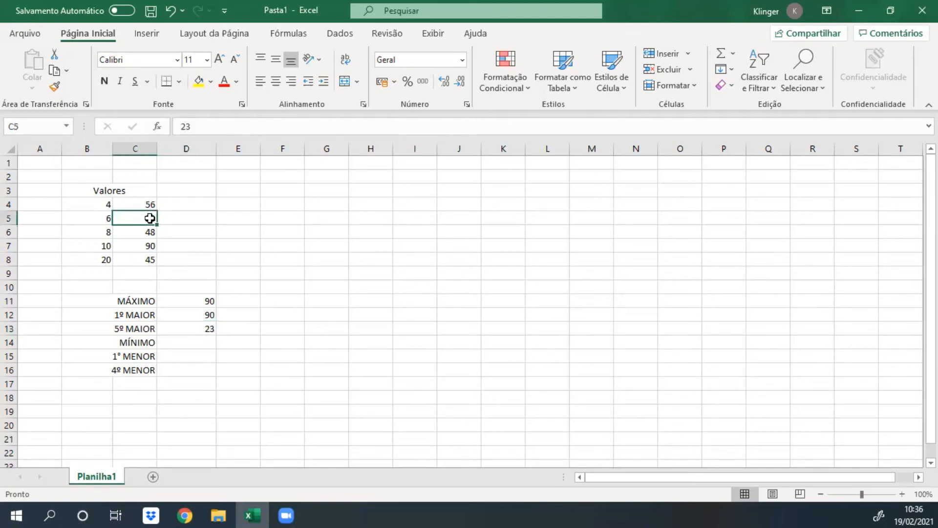
left_click(193, 327)
Calculate the minimum of the values table in D14 with the formula =MÍNIMO(B4:C8).
left_click(186, 344)
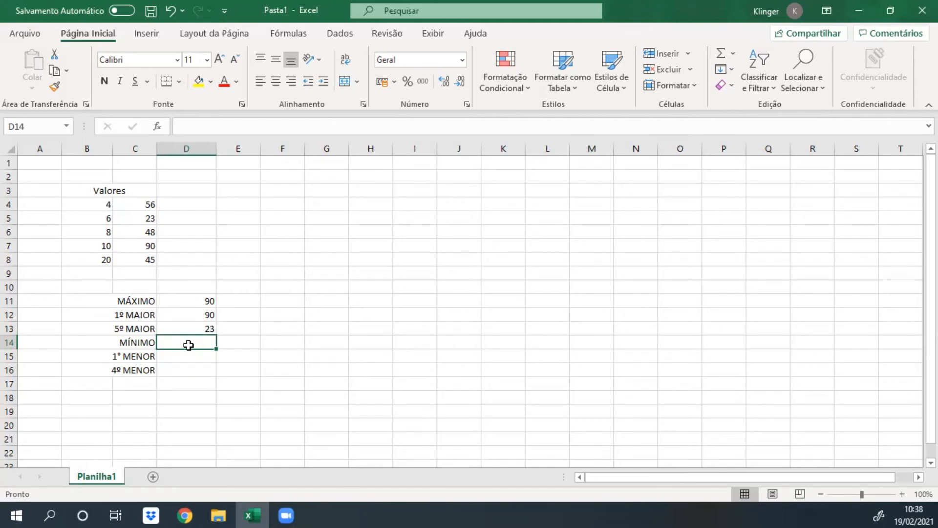
type("=mín")
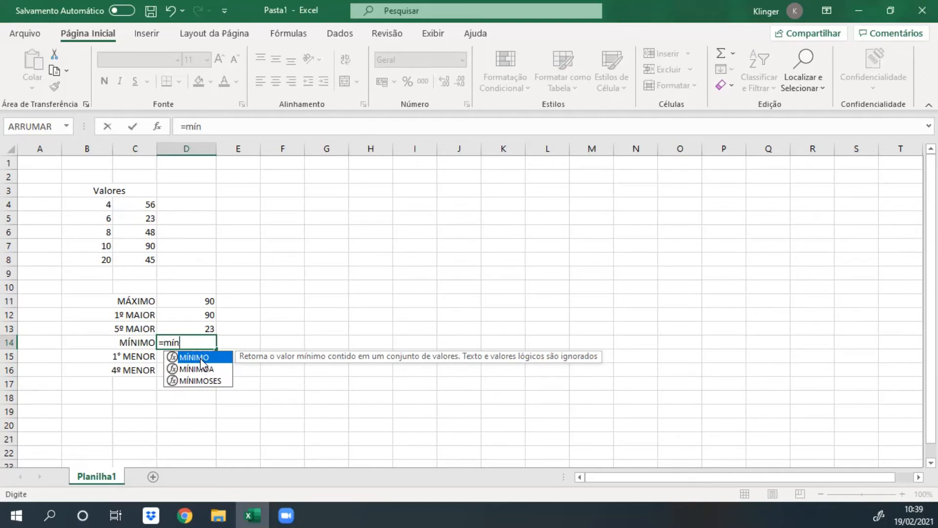
double_click(200, 359)
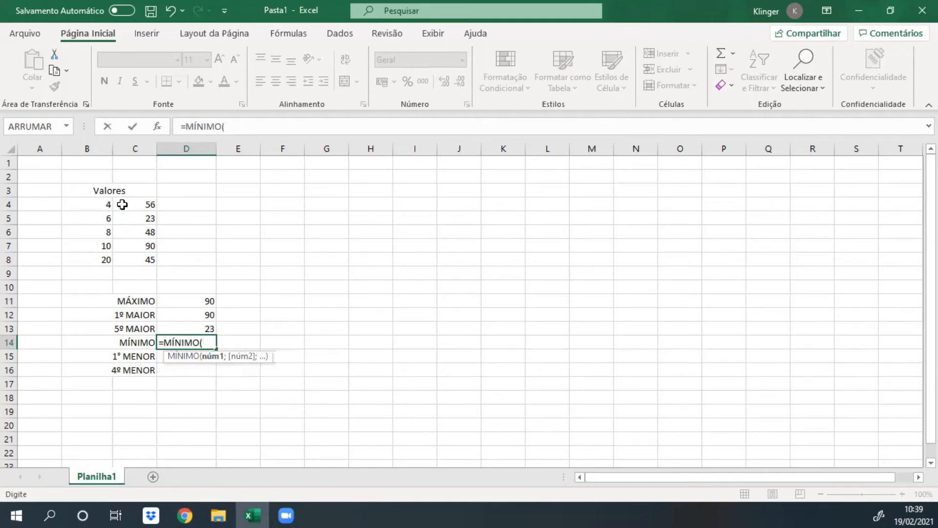
left_click_drag(111, 204, 129, 259)
key("Return")
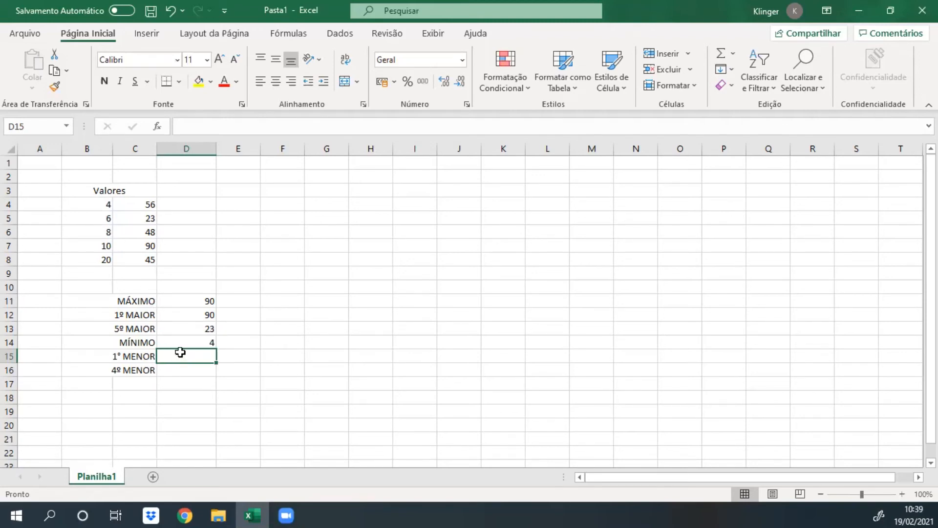
Calculate the first smallest value of the table in D15 with the formula =MENOR(B4:C8;1).
type("=me")
key("BackSpace")
type("enor")
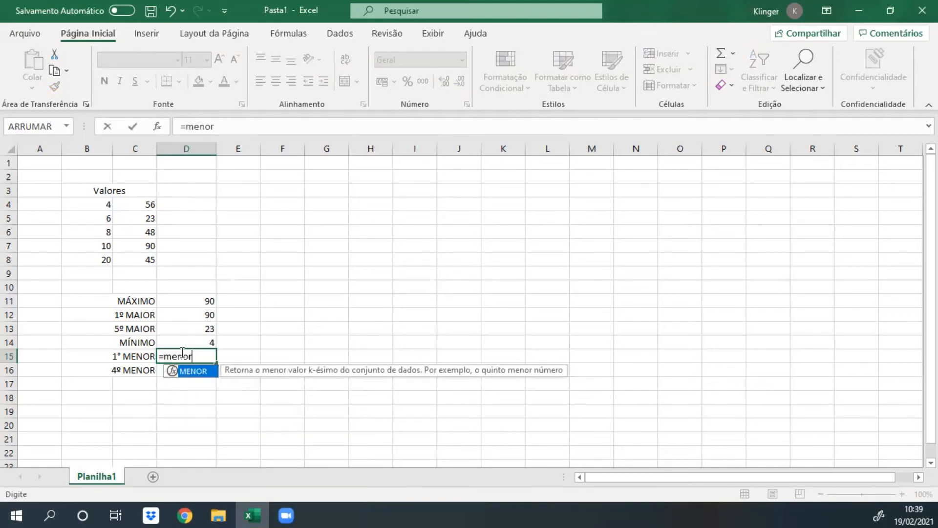
double_click(198, 376)
left_click_drag(108, 205, 137, 264)
type(";")
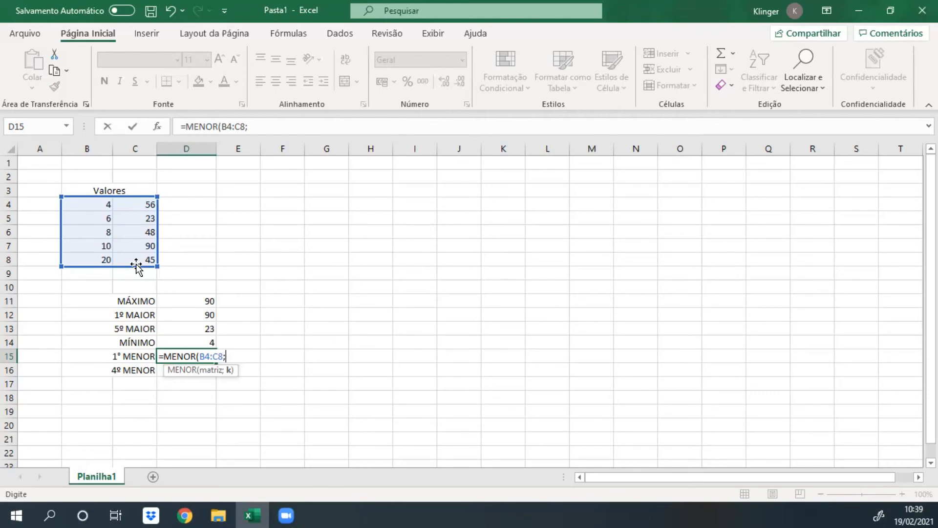
type("1")
key("Return")
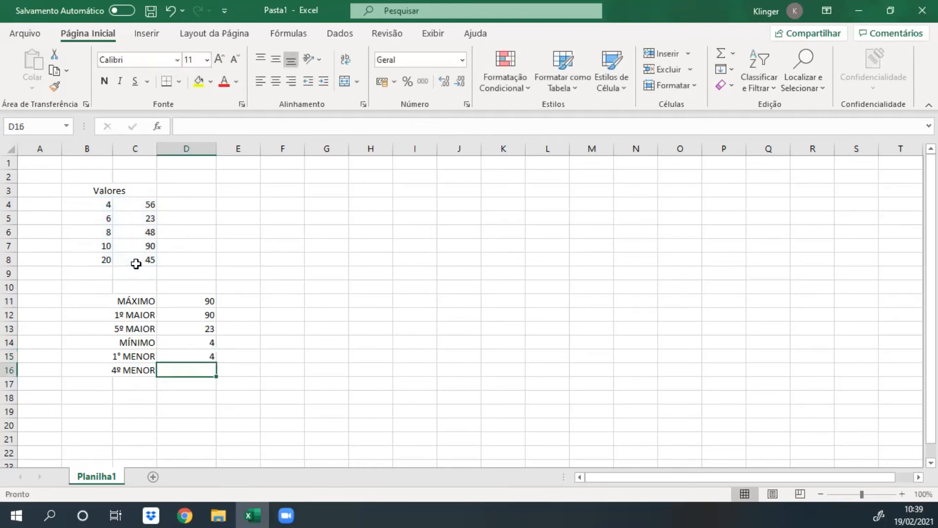
left_click(205, 356)
left_click(198, 344)
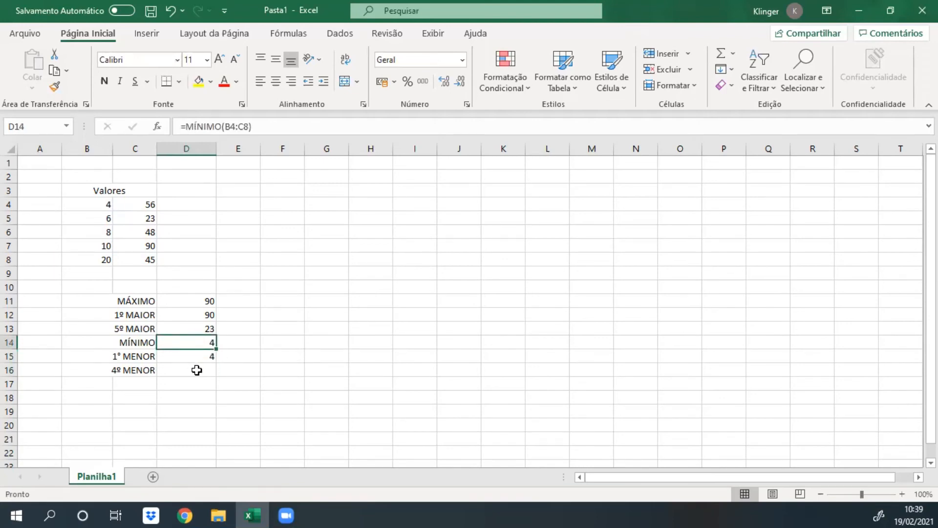
Calculate the fourth smallest value of the table in D16 with the formula =MENOR(B4:C8;4).
left_click(197, 370)
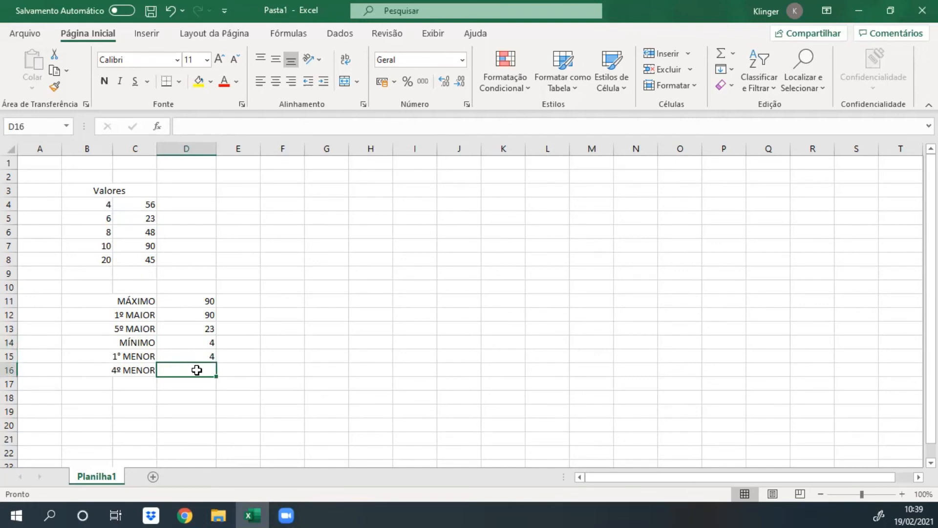
type("=menor")
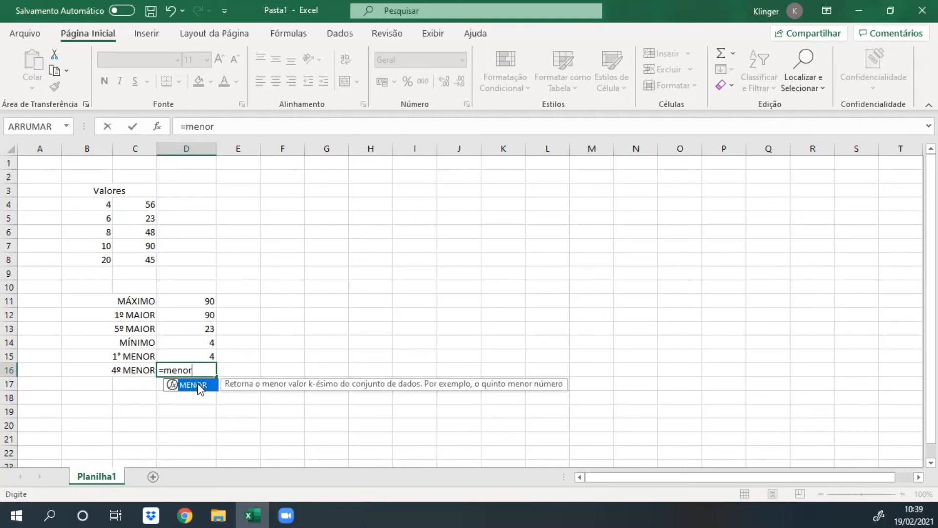
double_click(198, 383)
left_click_drag(113, 211, 134, 262)
type(";4")
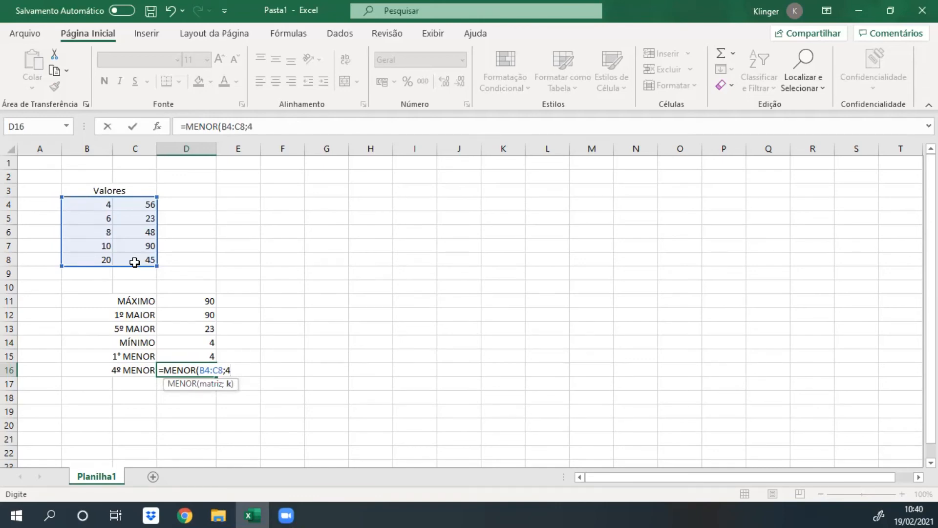
key("Return")
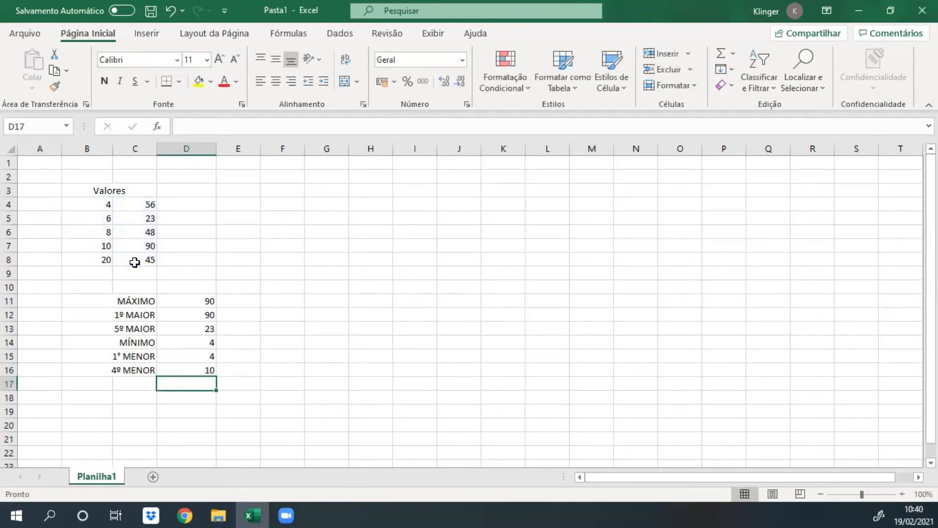
left_click(215, 371)
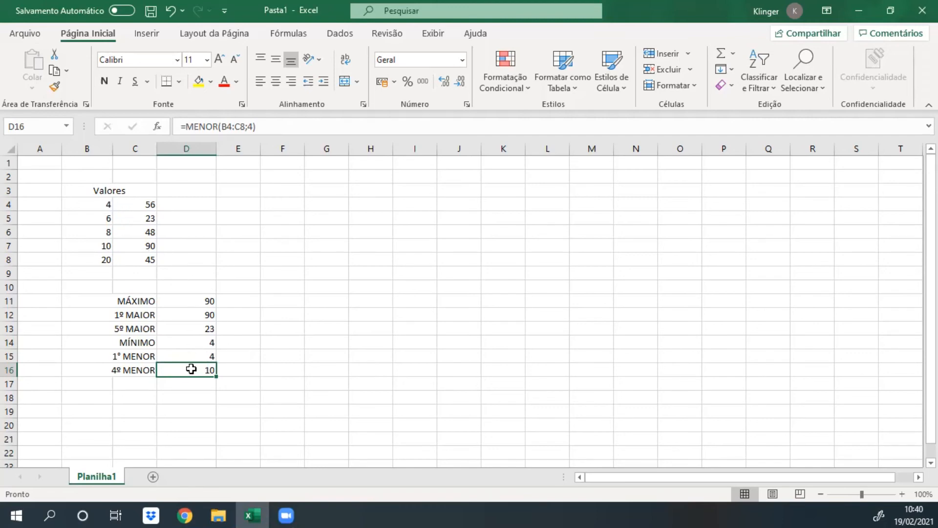
Add the label "10° menor" in row 17 below 4º MENOR, merged across B17:C17 and right-aligned.
left_click(123, 378)
type("10")
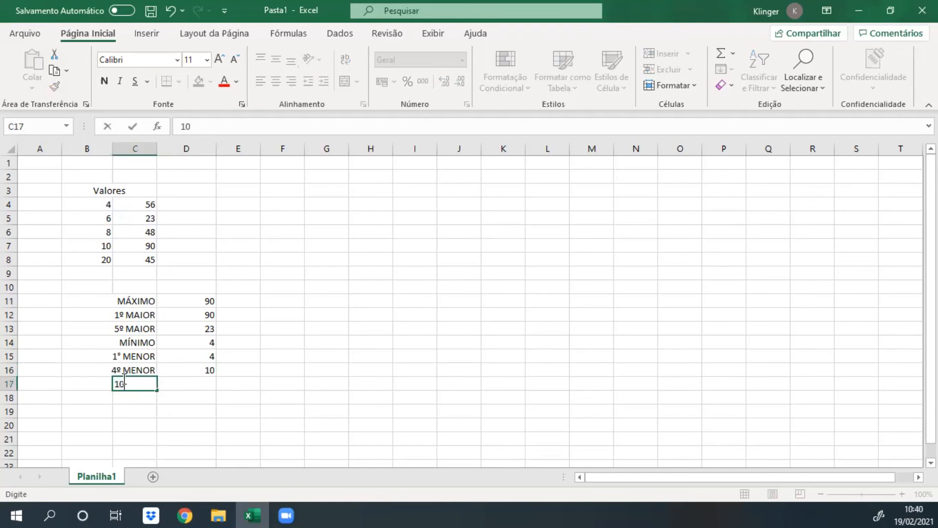
type("º ")
type("menor")
key("Tab")
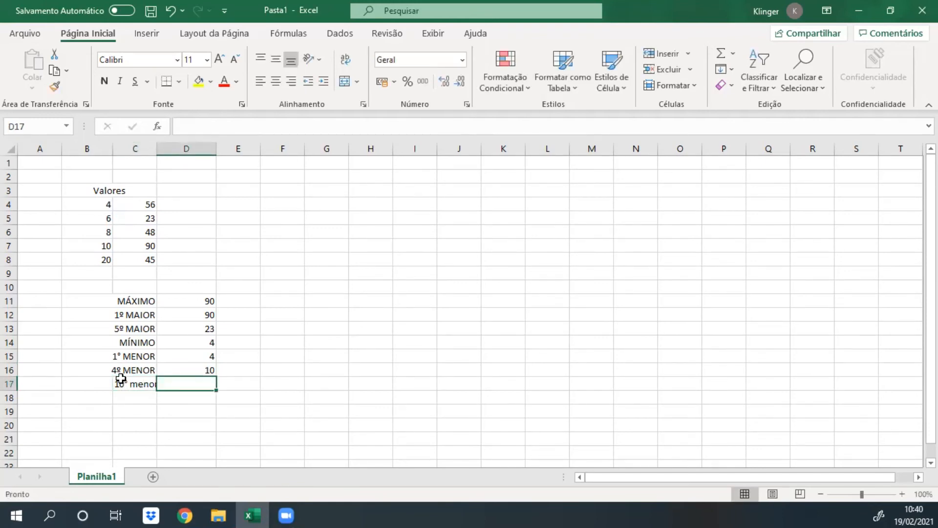
left_click_drag(121, 383, 92, 383)
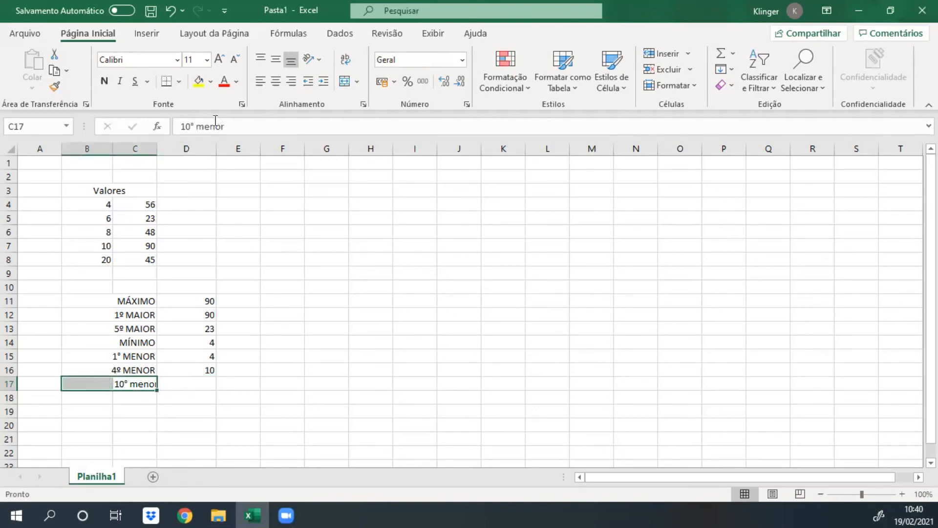
left_click(344, 82)
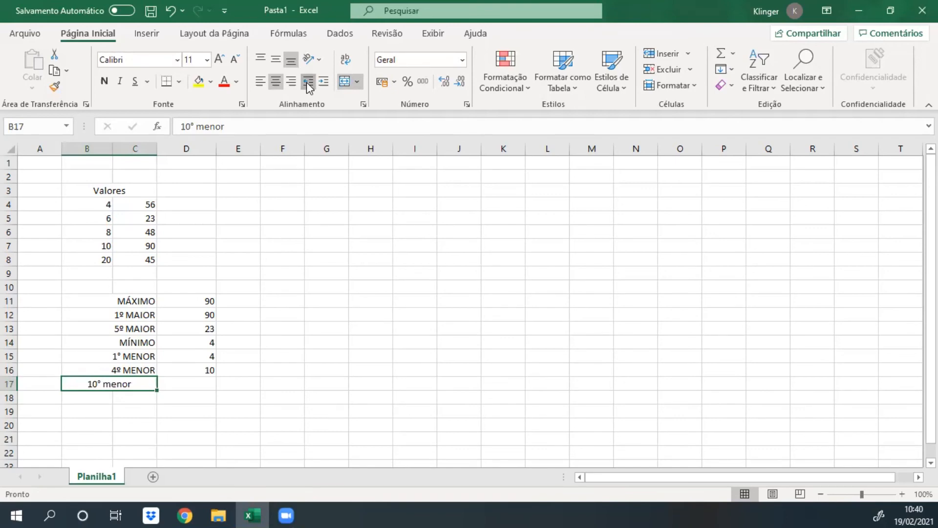
left_click(289, 81)
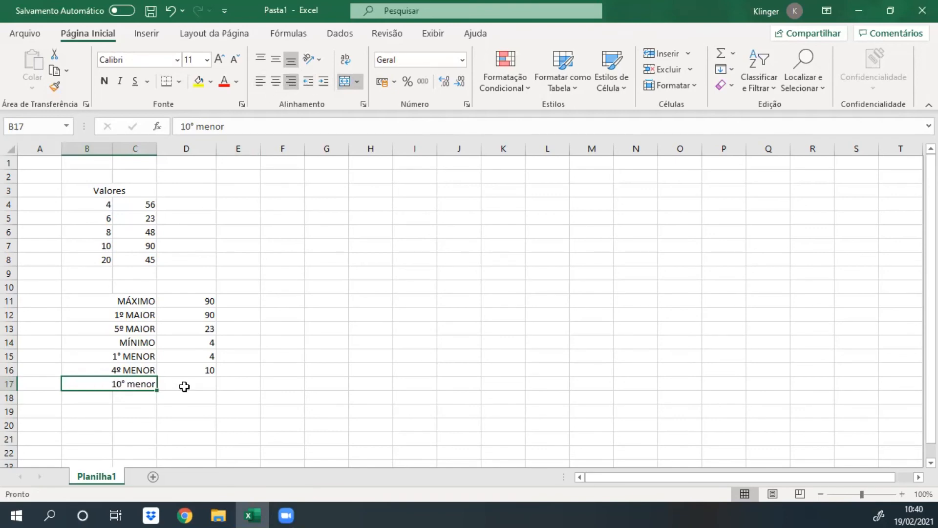
Calculate the tenth smallest value of the table in D17 with the formula =MENOR(B4:C8;10).
left_click(180, 384)
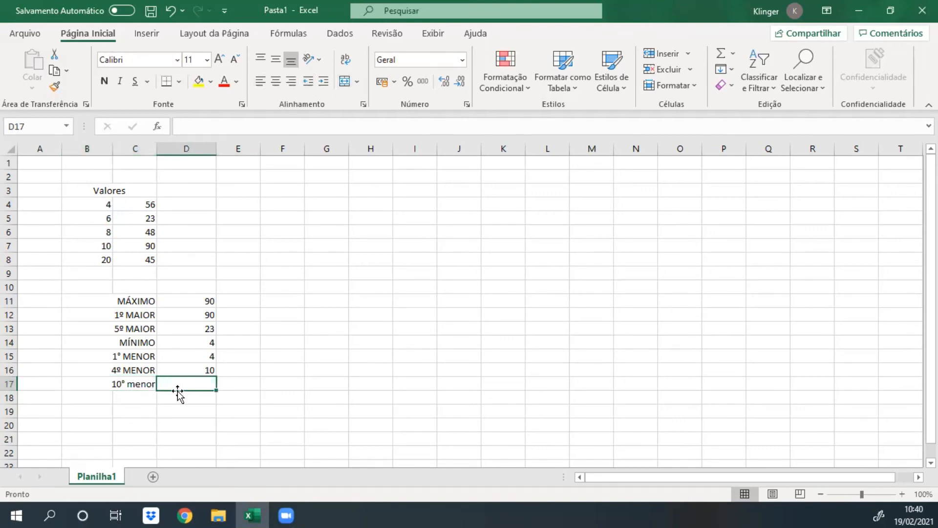
type("=menor")
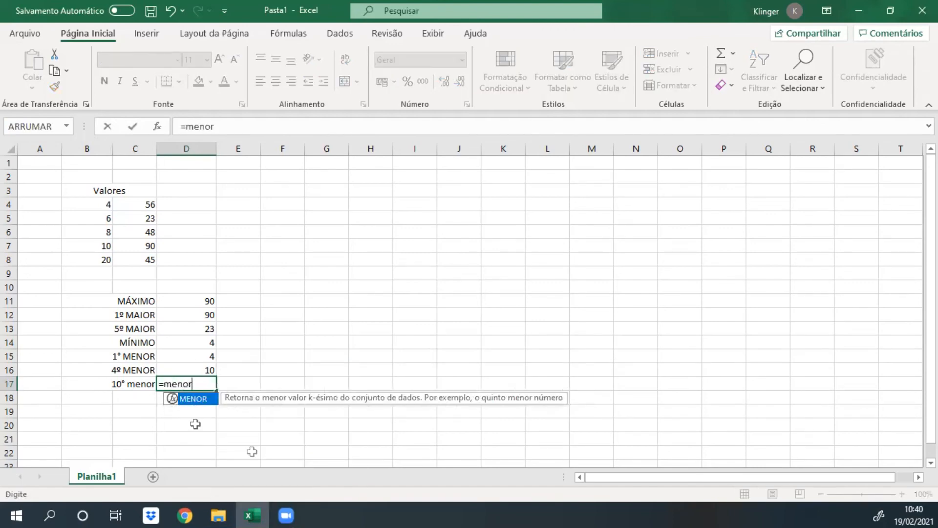
double_click(180, 396)
left_click_drag(107, 208, 140, 259)
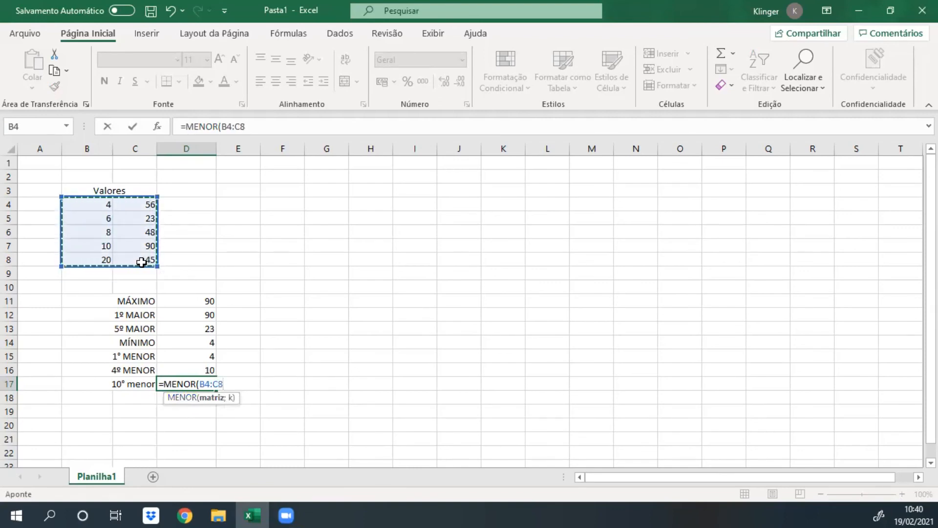
type(";10")
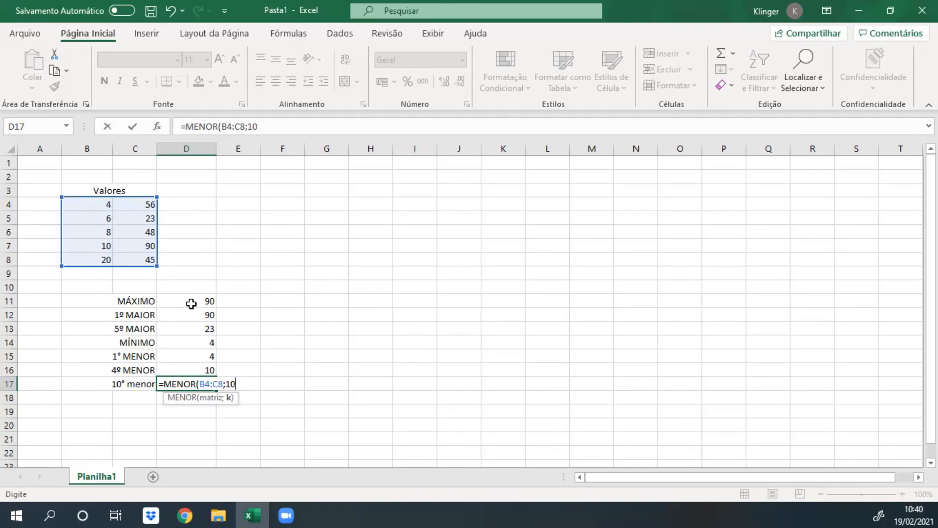
key("Return")
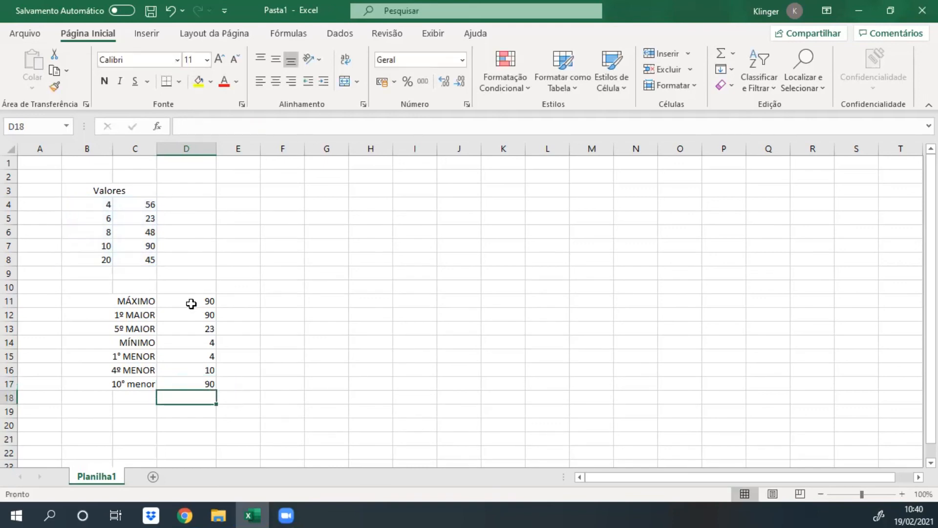
left_click(192, 381)
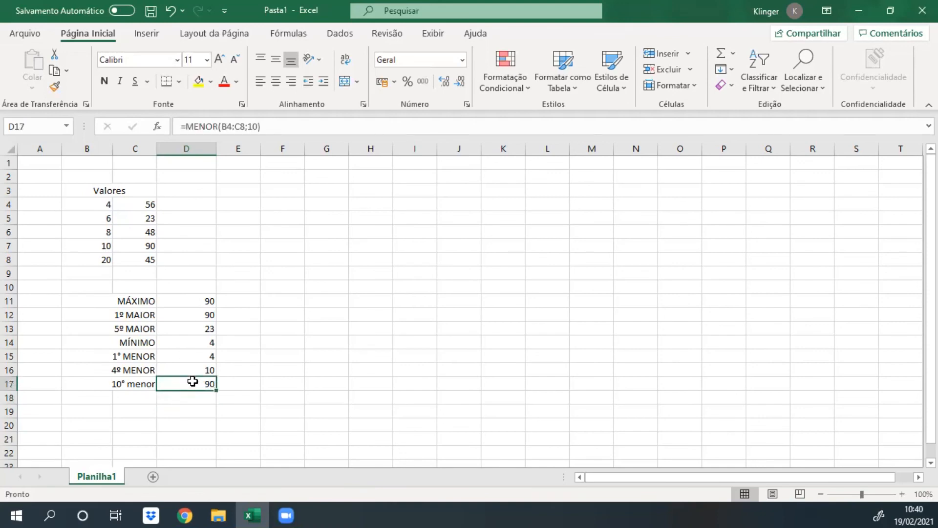